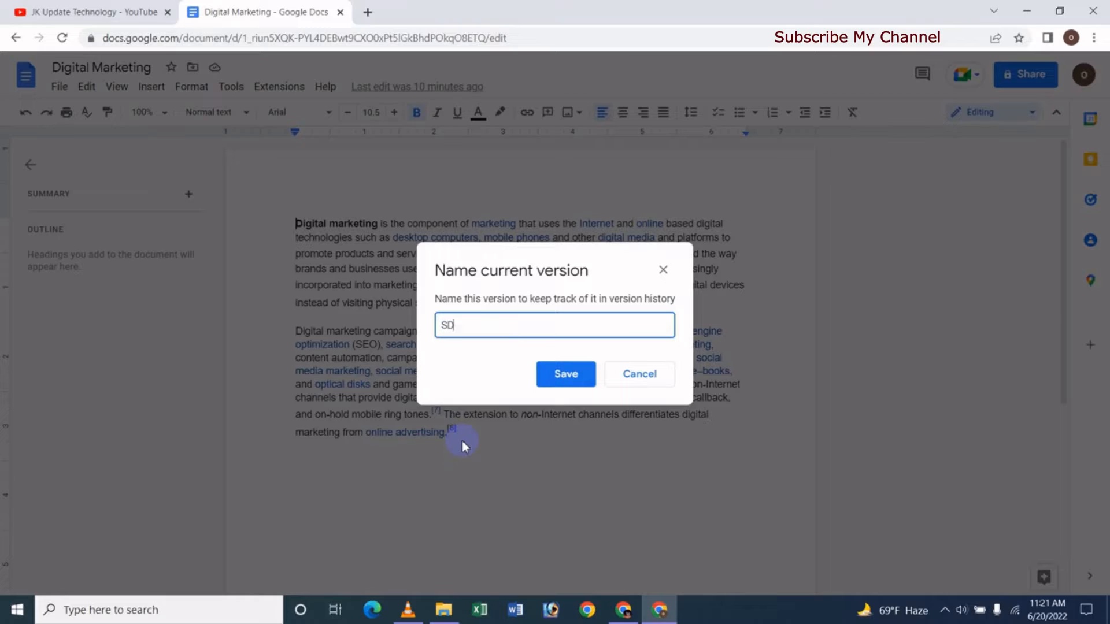
# Step: Name the current version "Digital marketing 20-06-22", view it in the version history and return to the document
pyautogui.press('BackSpace')
pyautogui.press('BackSpace')
pyautogui.write('Digital marketing 20-06-22')
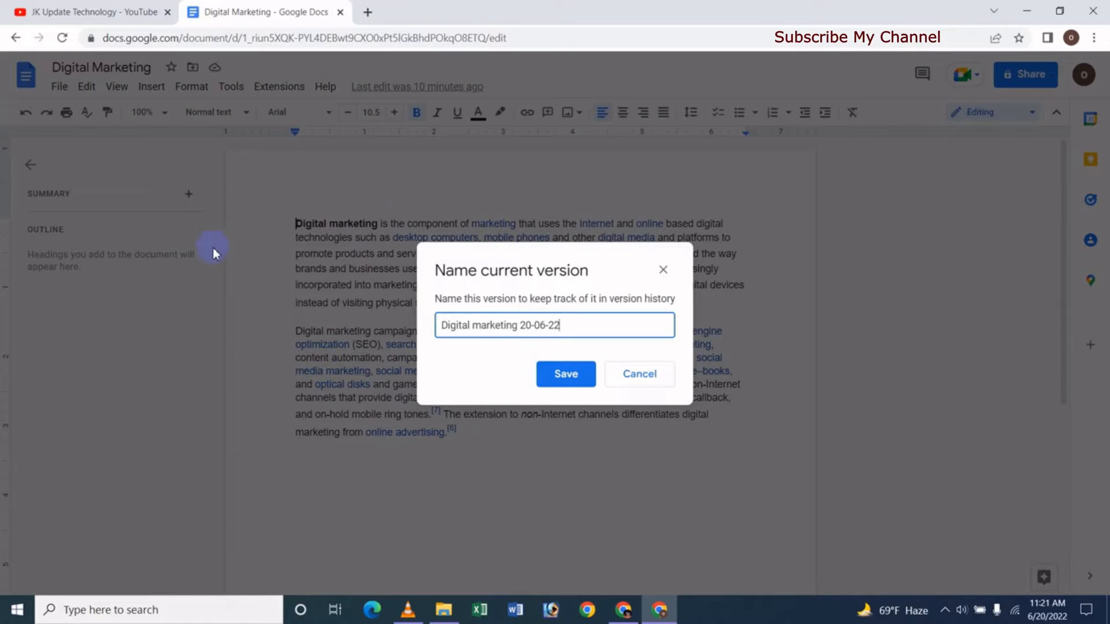
pyautogui.click(566, 375)
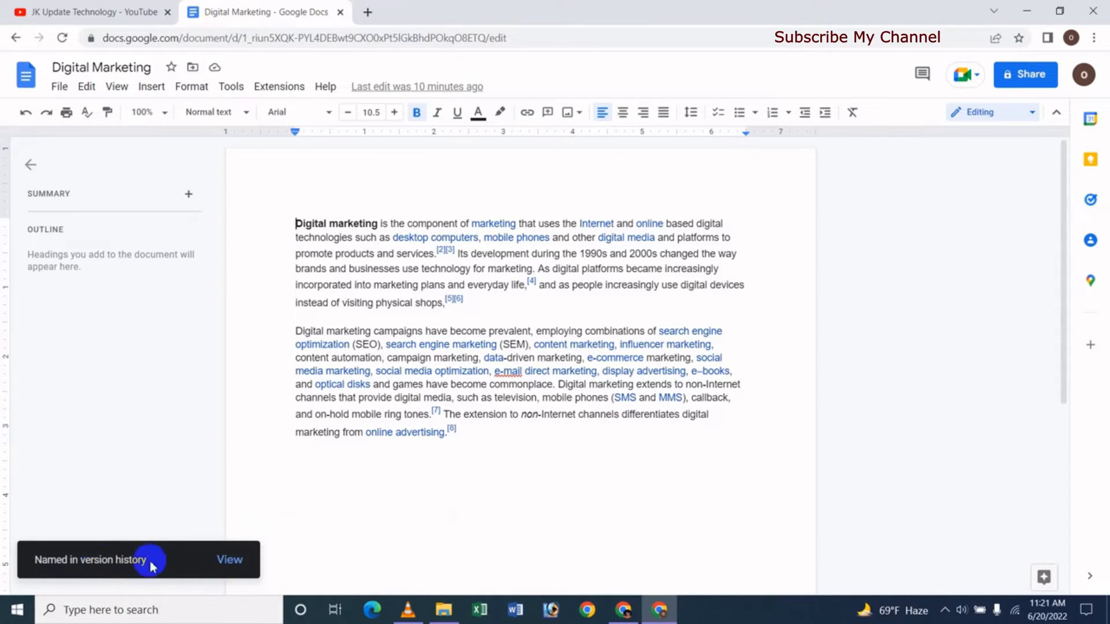
pyautogui.click(238, 562)
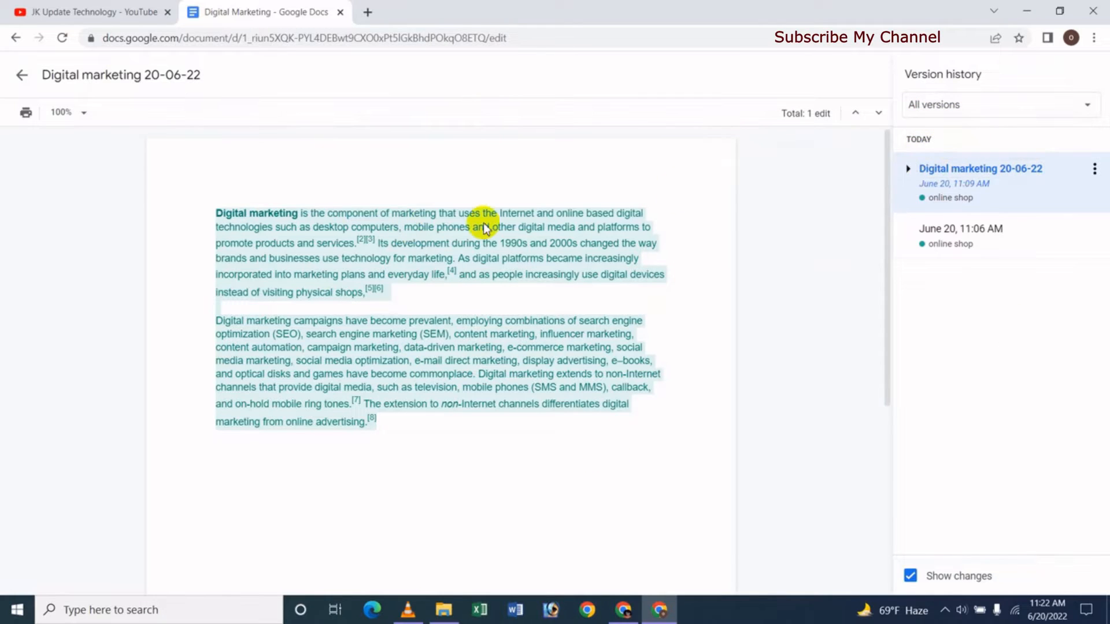
pyautogui.click(19, 75)
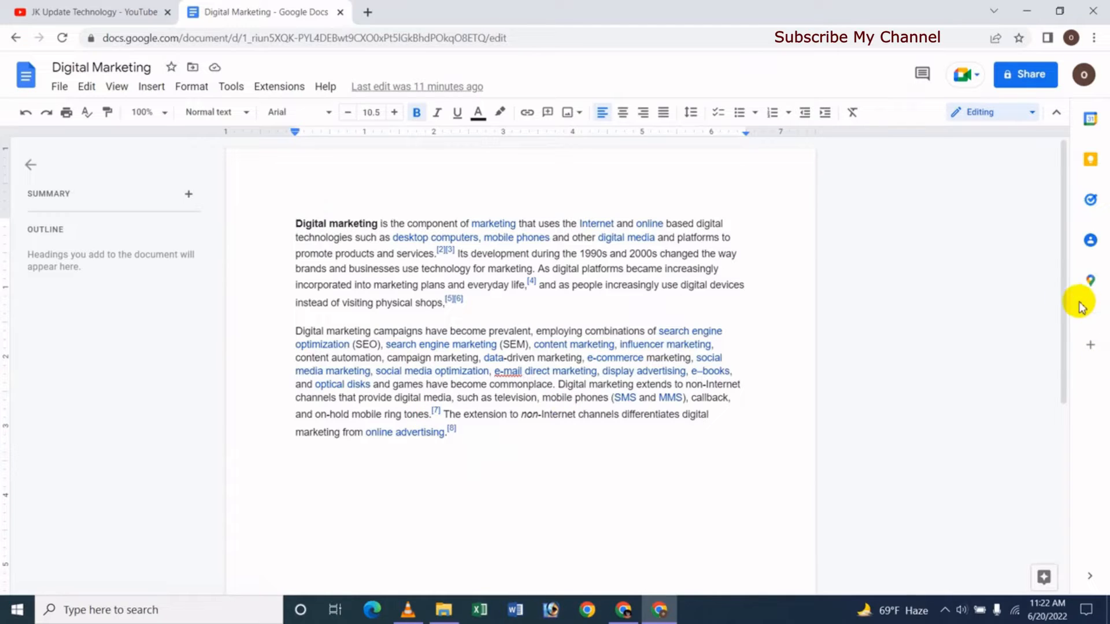
# Step: Add a new empty line below the last paragraph of the document
pyautogui.moveTo(1066, 297); pyautogui.dragTo(1067, 319)
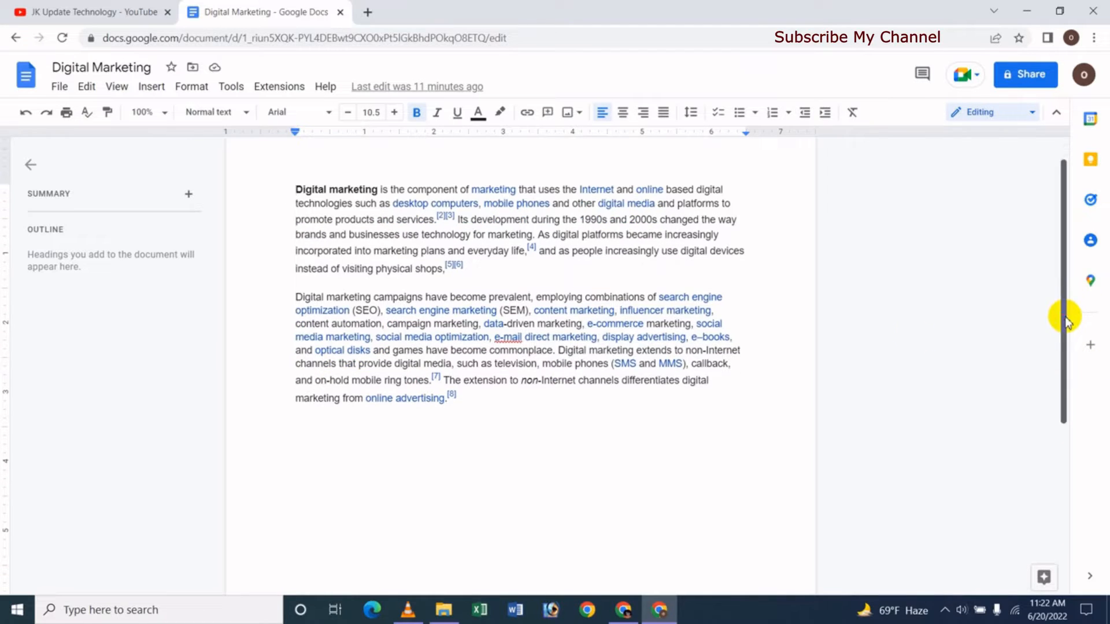
pyautogui.click(621, 457)
pyautogui.press('Return')
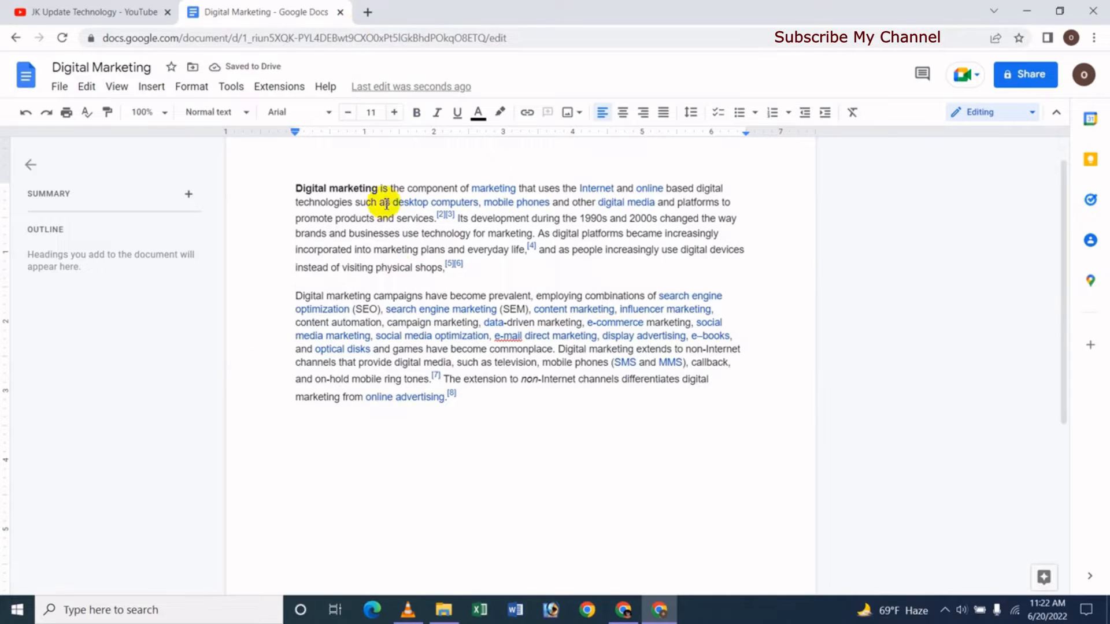
# Step: Search Google for "digital marketing" in a new browser tab and open the Wikipedia article from the results
pyautogui.click(369, 13)
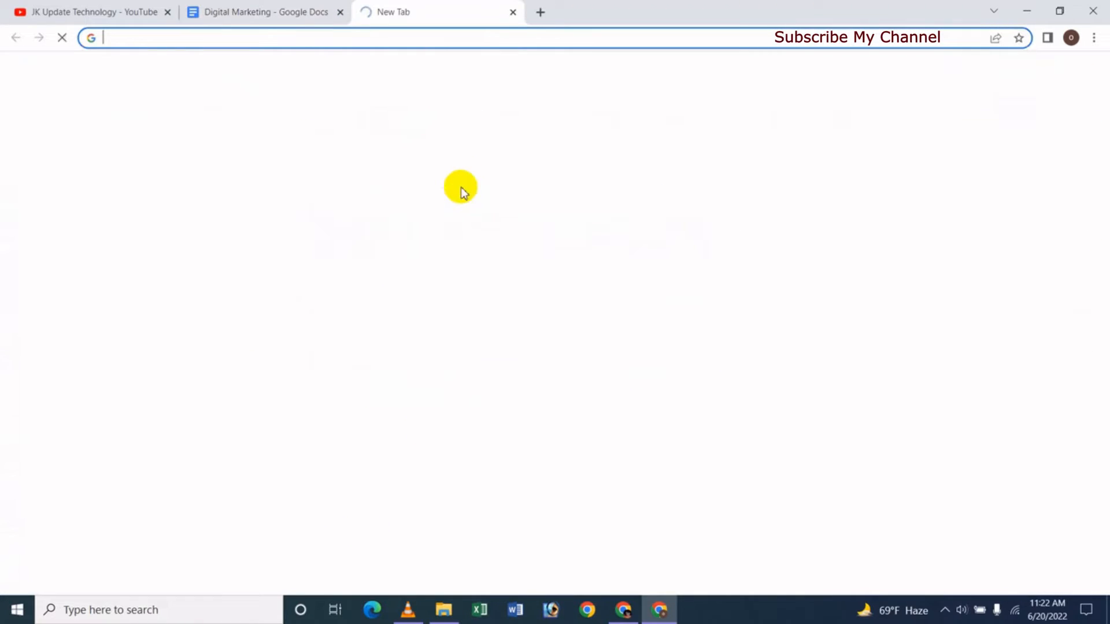
pyautogui.click(447, 283)
pyautogui.write('digital marketing')
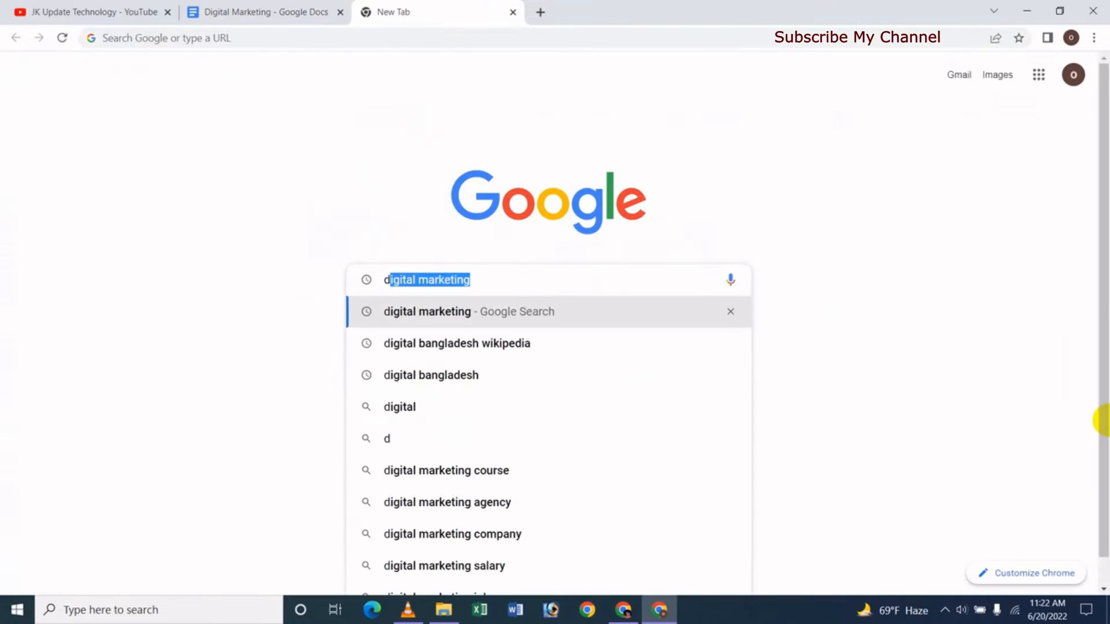
pyautogui.press('Return')
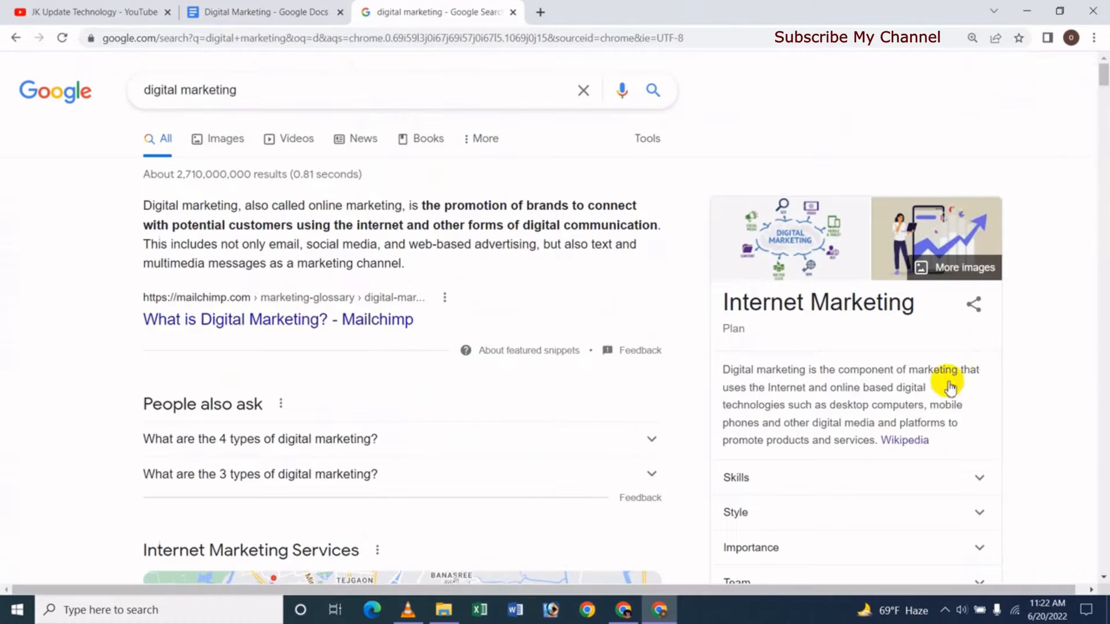
pyautogui.click(913, 442)
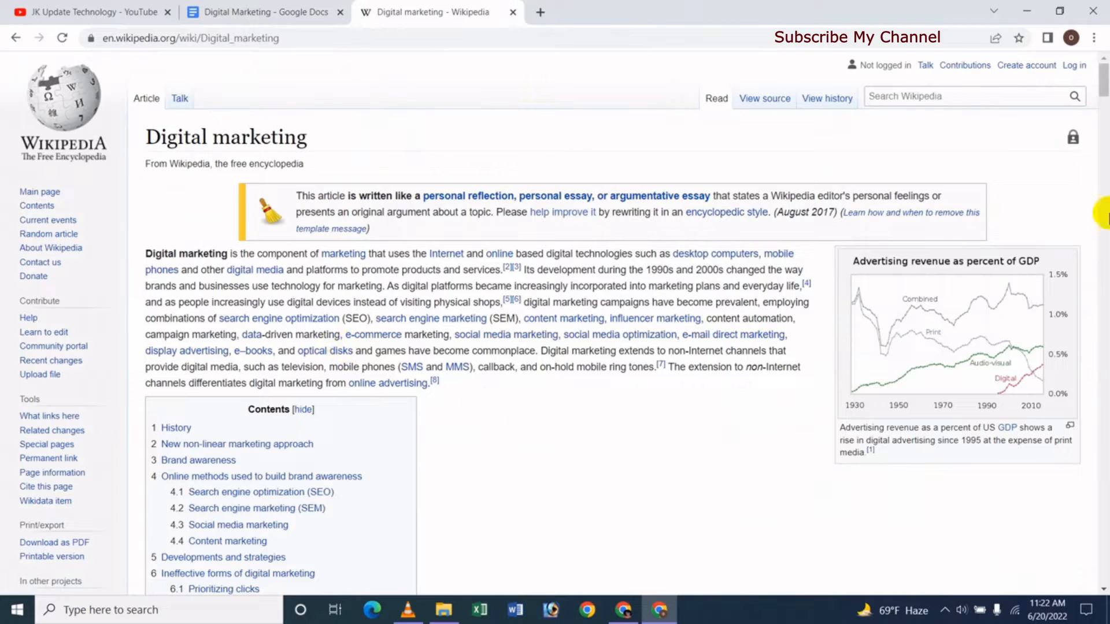
# Step: Copy the two Wikipedia paragraphs just above "New non-linear marketing approach" and paste them at the end of the Digital Marketing document
pyautogui.scroll(-2, 1102, 87)
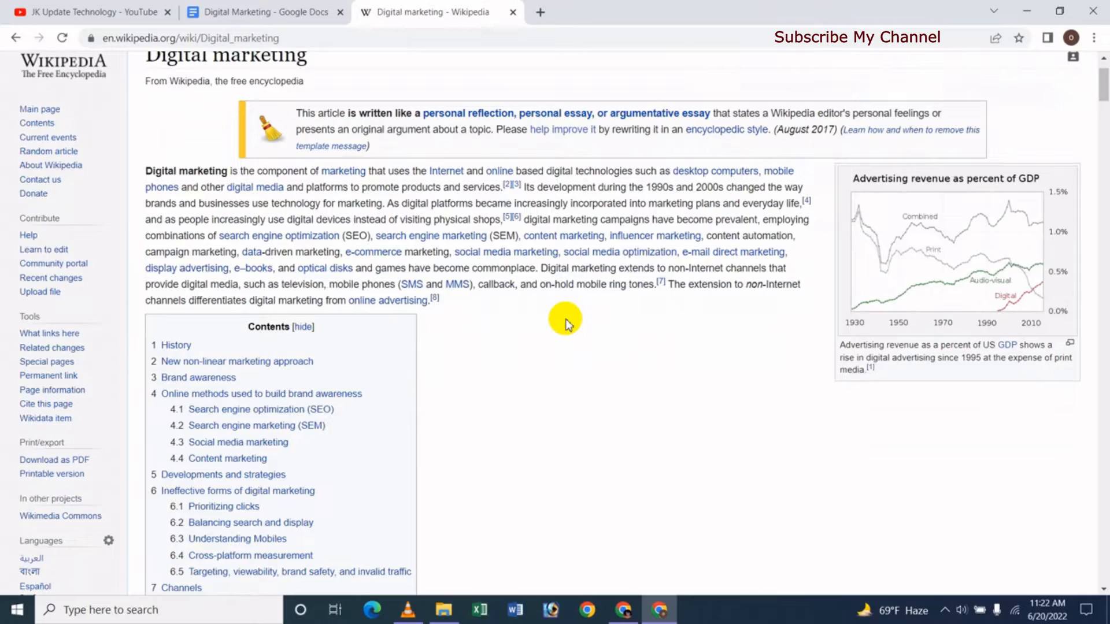
pyautogui.moveTo(1098, 94); pyautogui.dragTo(1103, 144)
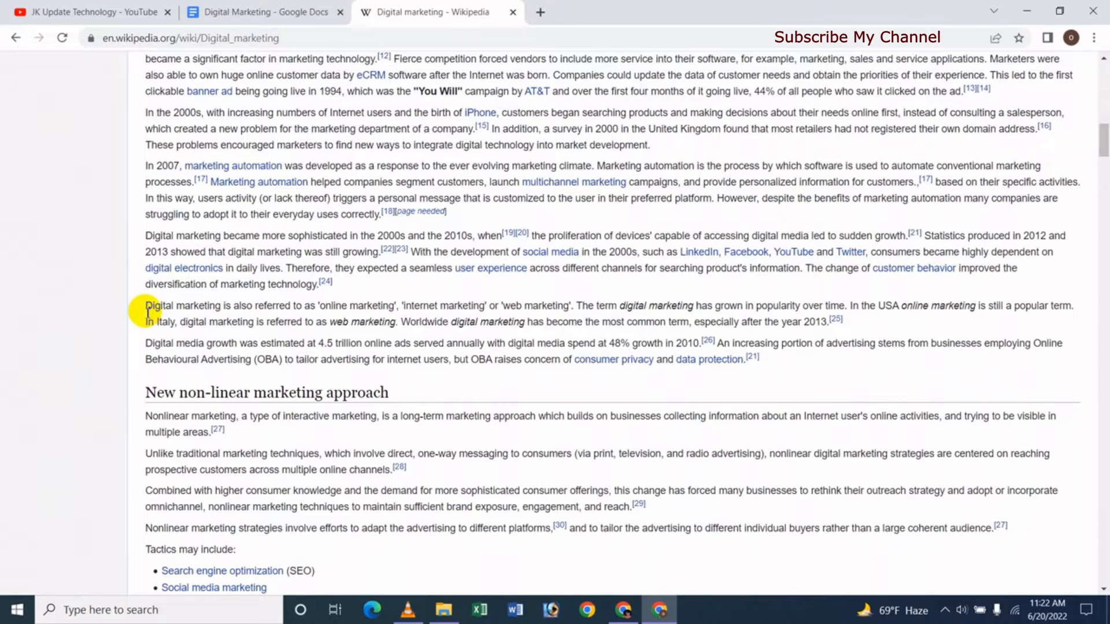
pyautogui.moveTo(149, 312); pyautogui.dragTo(860, 377)
pyautogui.hotkey('ctrl', 'c')
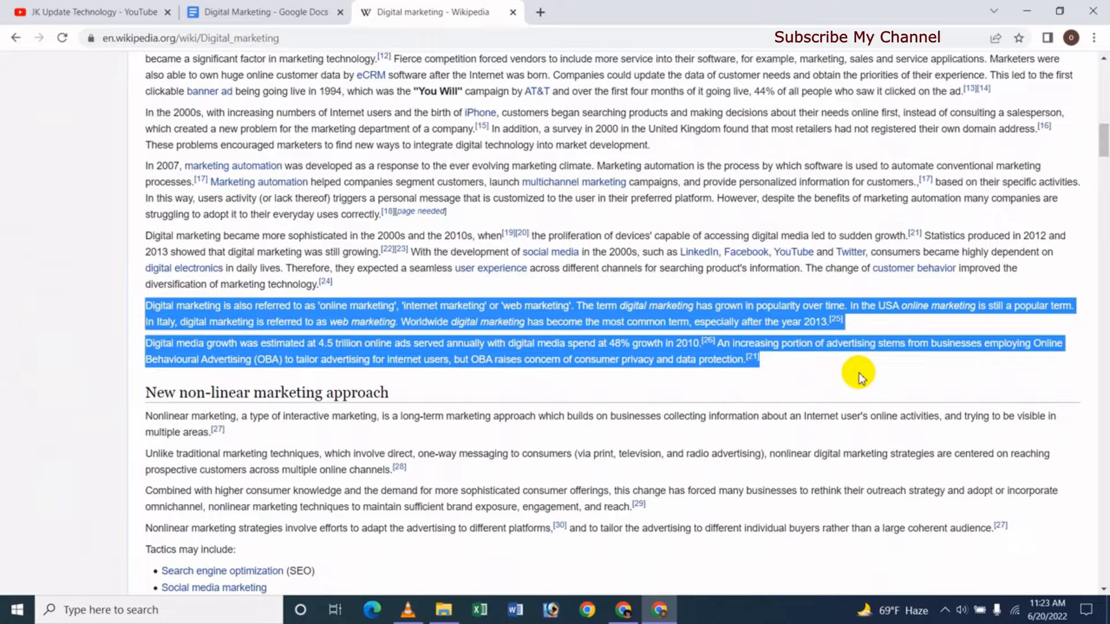
pyautogui.click(298, 12)
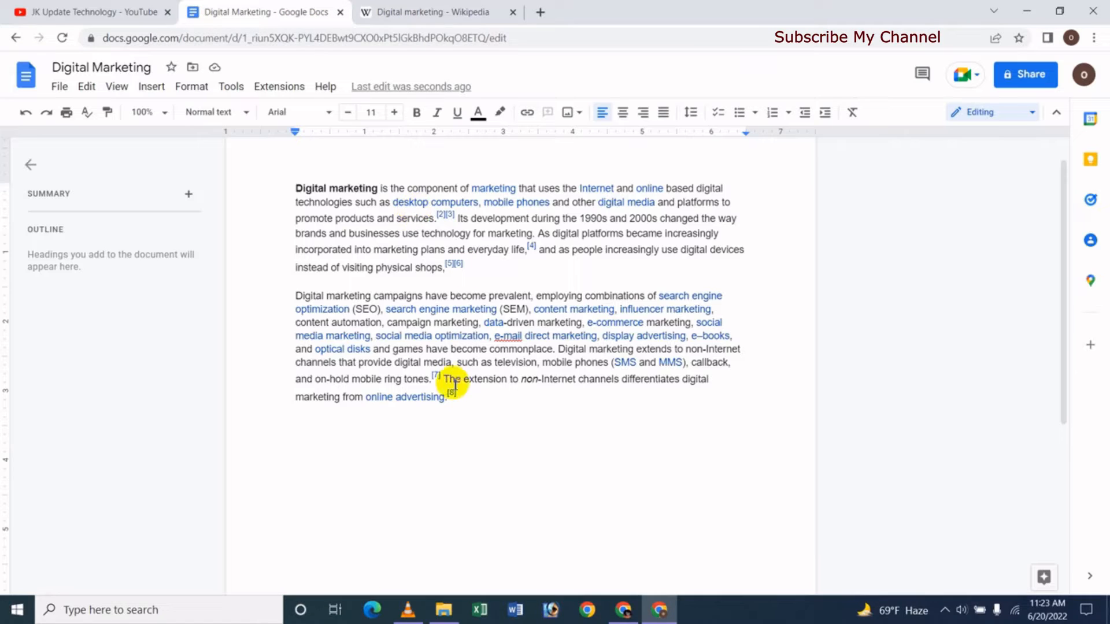
pyautogui.hotkey('ctrl', 'v')
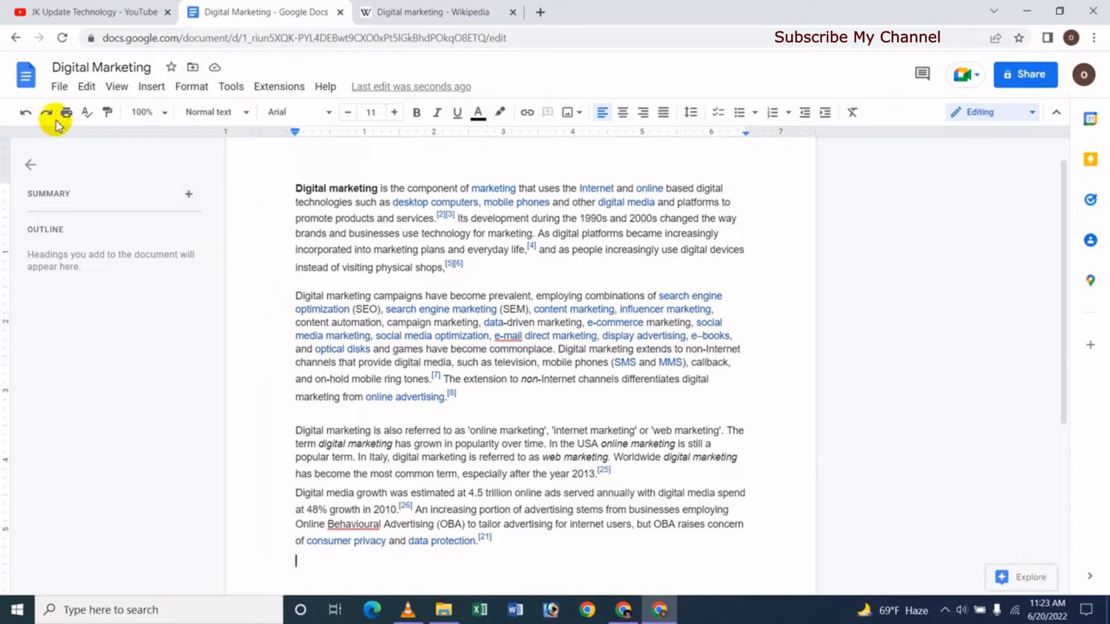
# Step: Name the document's current version "Update DM 22-06-2022" and save the name
pyautogui.click(60, 88)
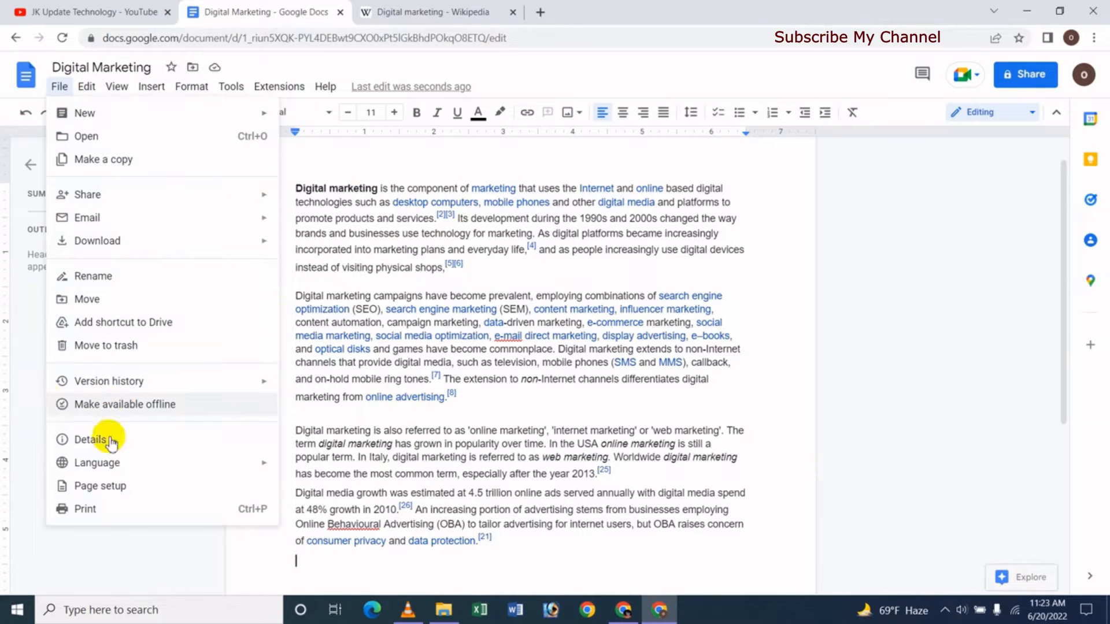
pyautogui.moveTo(135, 391)
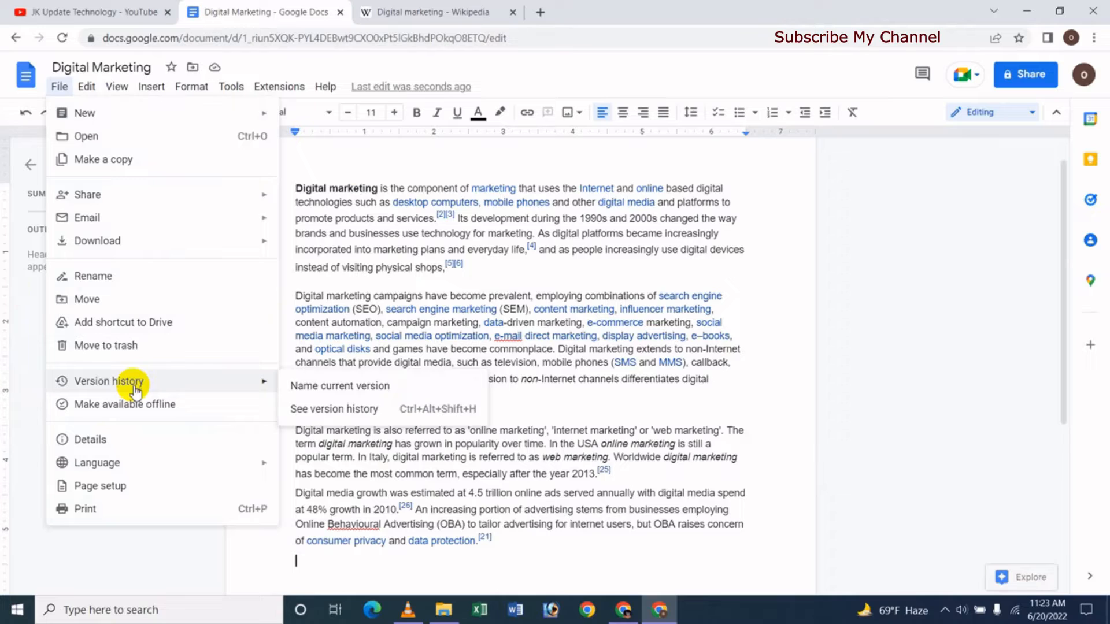
pyautogui.click(342, 393)
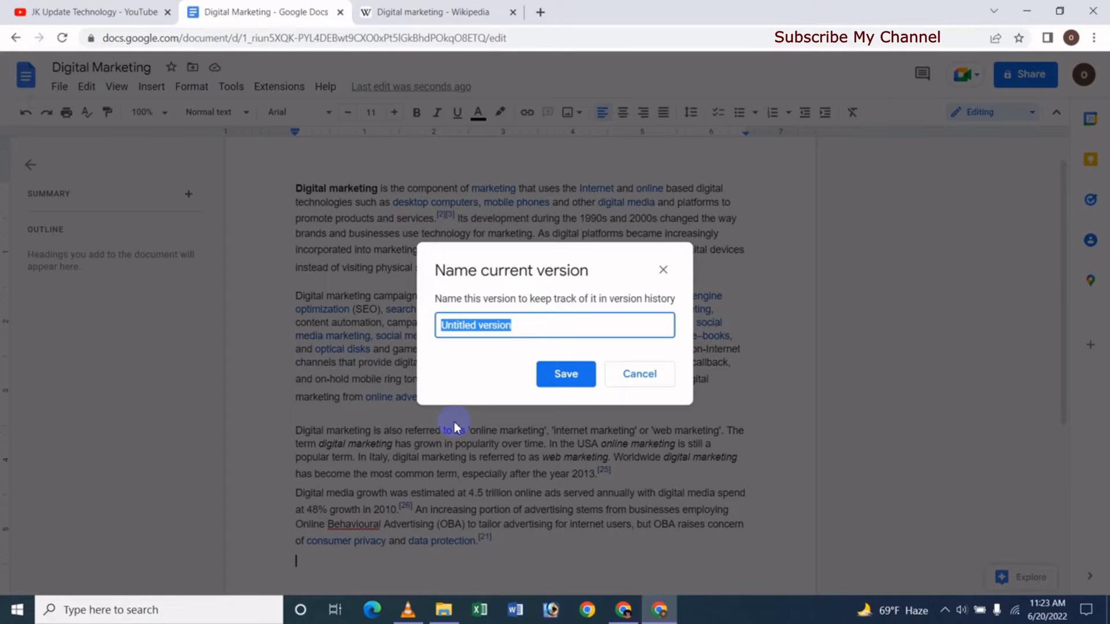
pyautogui.write('Update DM 22-06-2022')
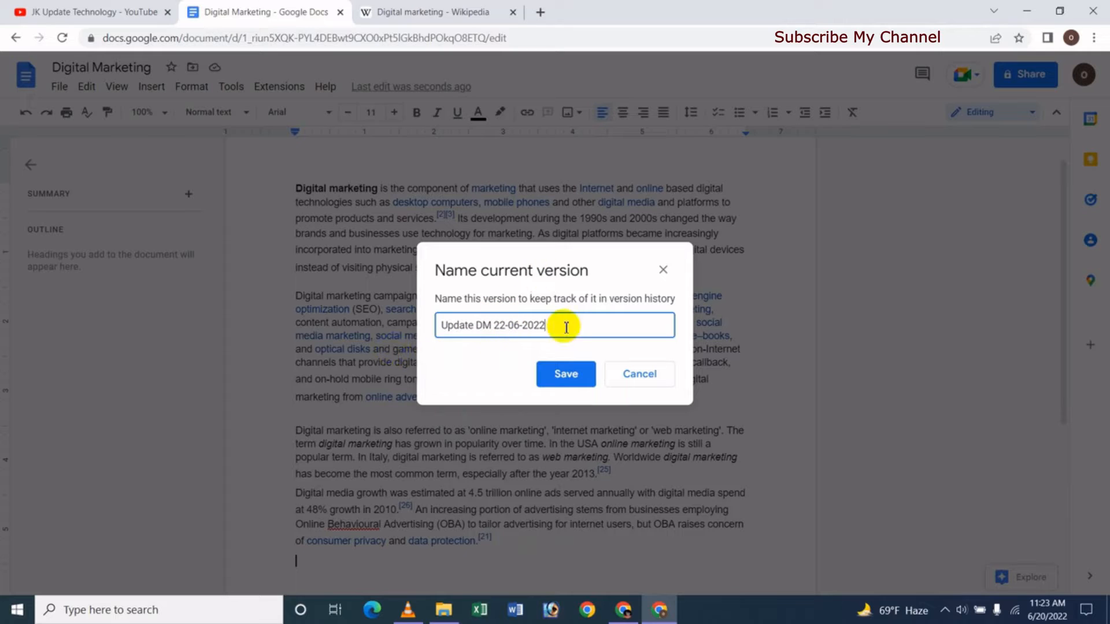
pyautogui.click(567, 373)
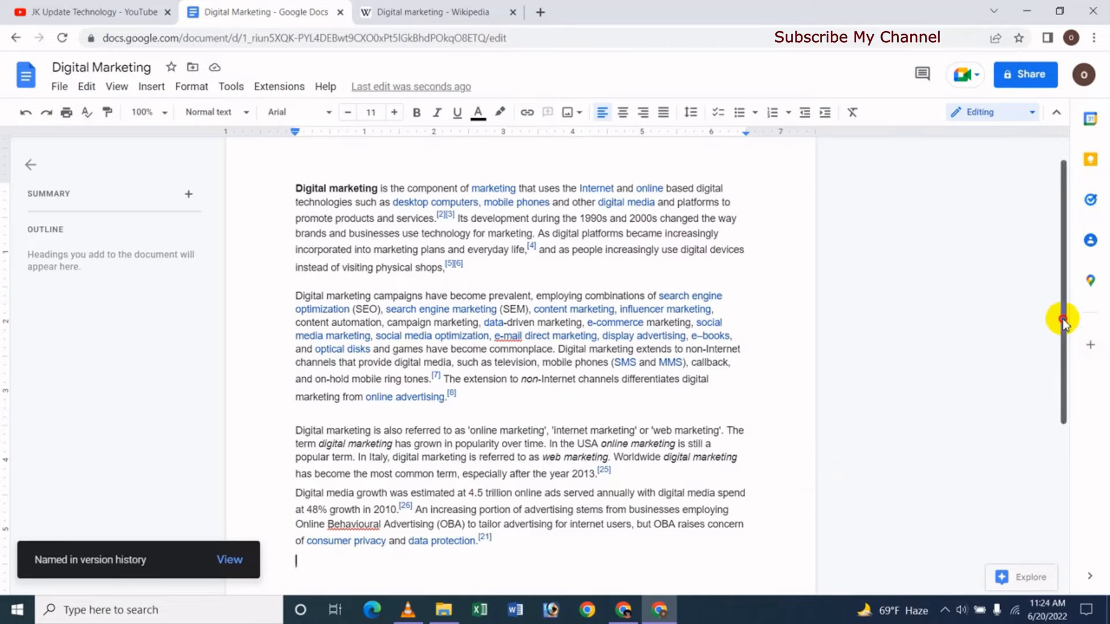
pyautogui.scroll(-1, 1062, 319)
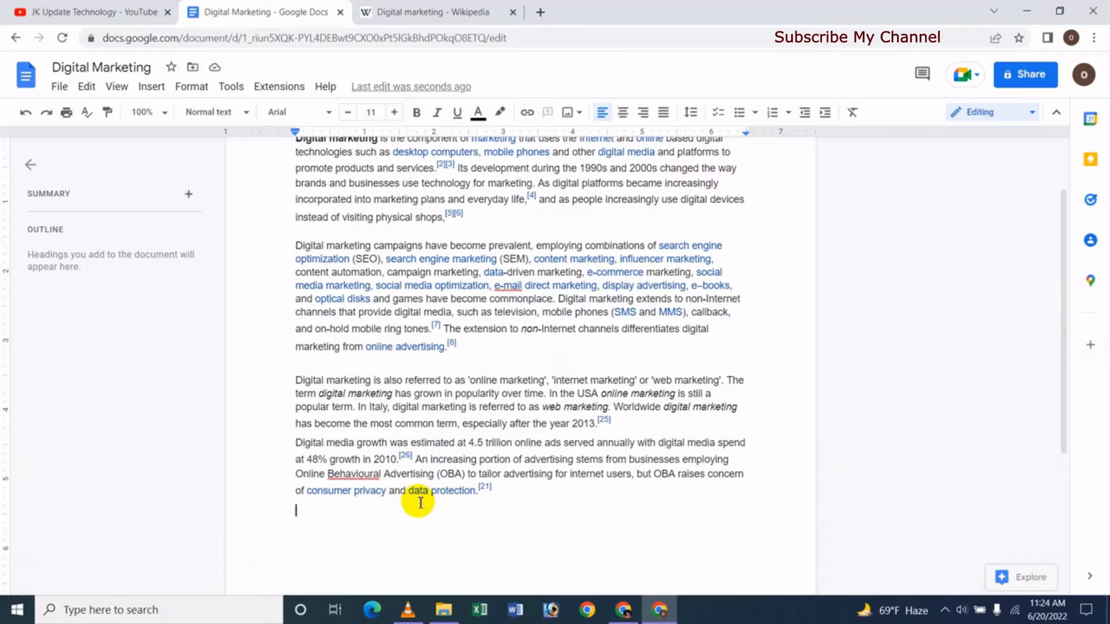
# Step: Return to the Google results, rerun the search for "digital marketing" and open Marketo's "What is Digital Marketing?" page
pyautogui.click(426, 12)
pyautogui.click(16, 38)
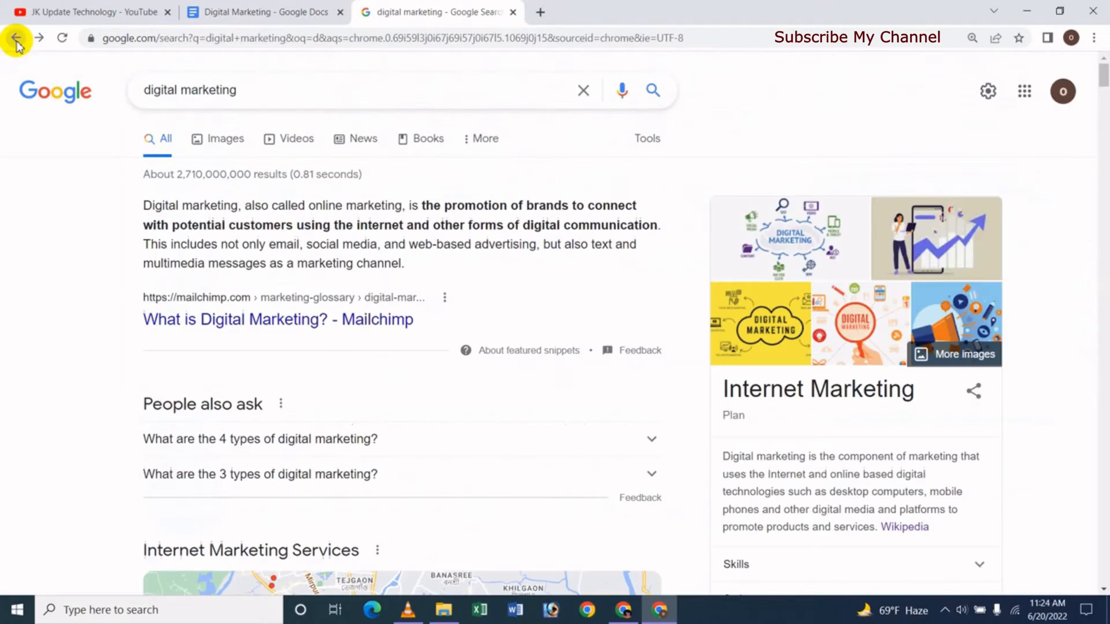
pyautogui.click(279, 96)
pyautogui.press('Return')
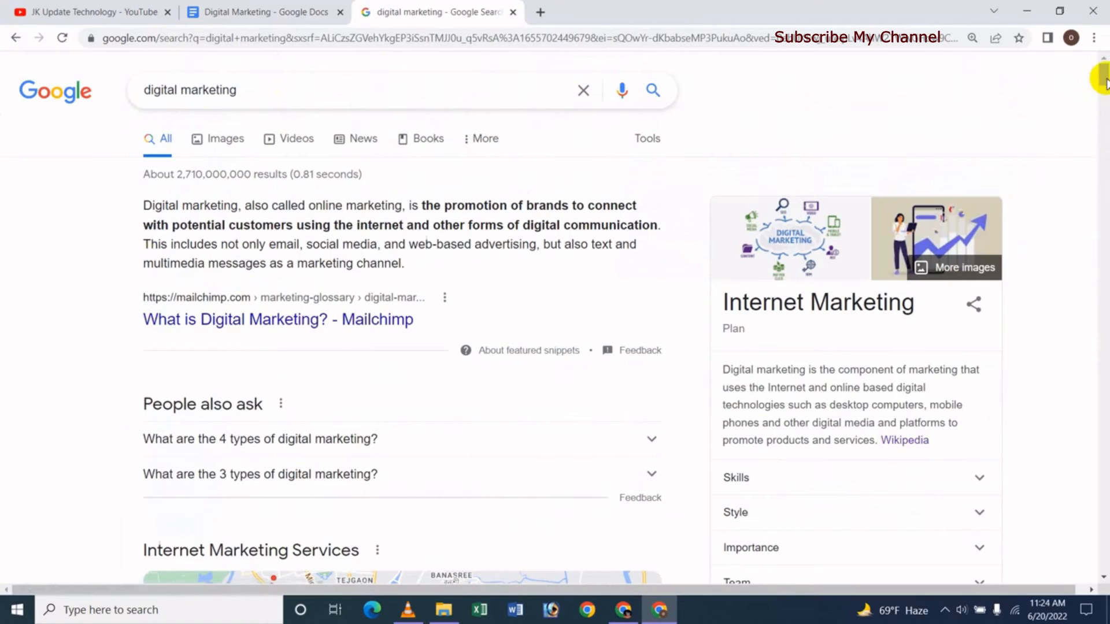
pyautogui.moveTo(1100, 75); pyautogui.dragTo(1103, 158)
pyautogui.click(261, 439)
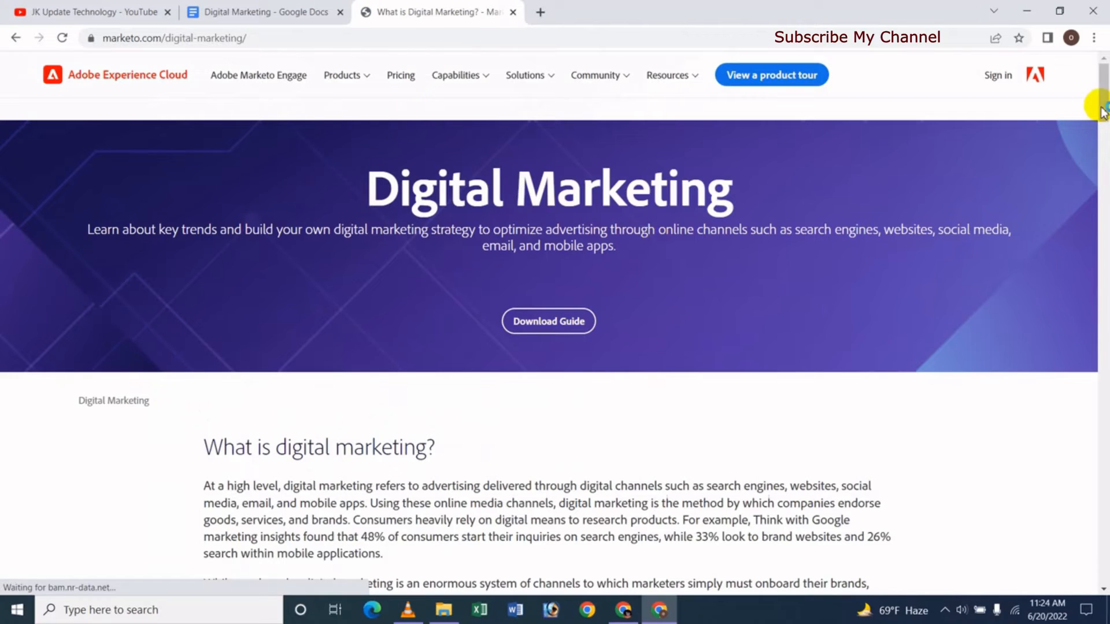
pyautogui.moveTo(1102, 101); pyautogui.dragTo(1104, 169)
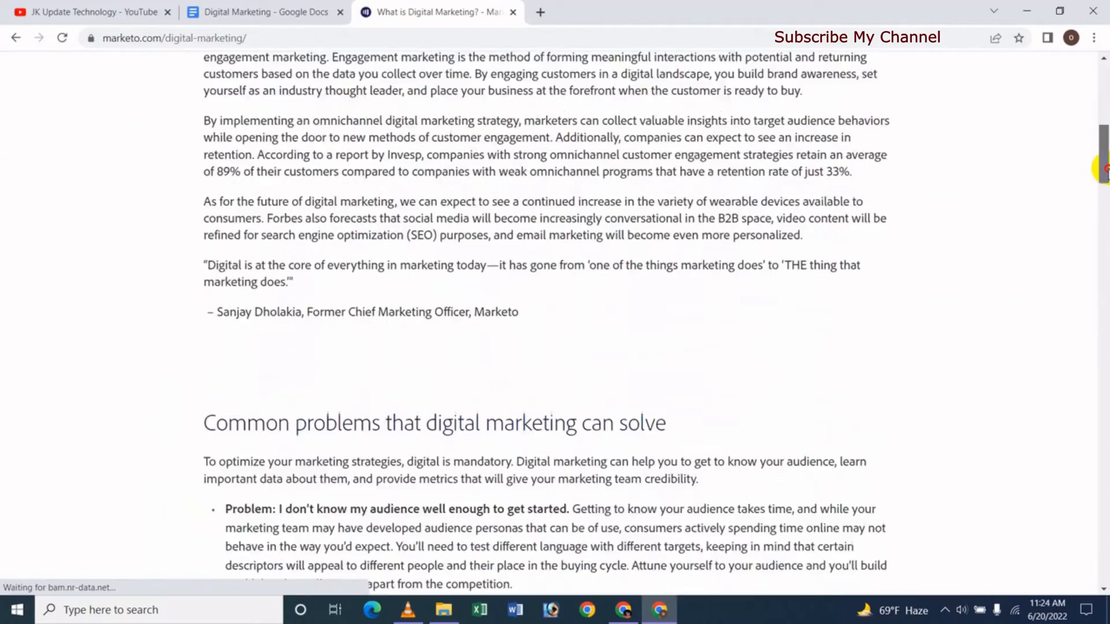